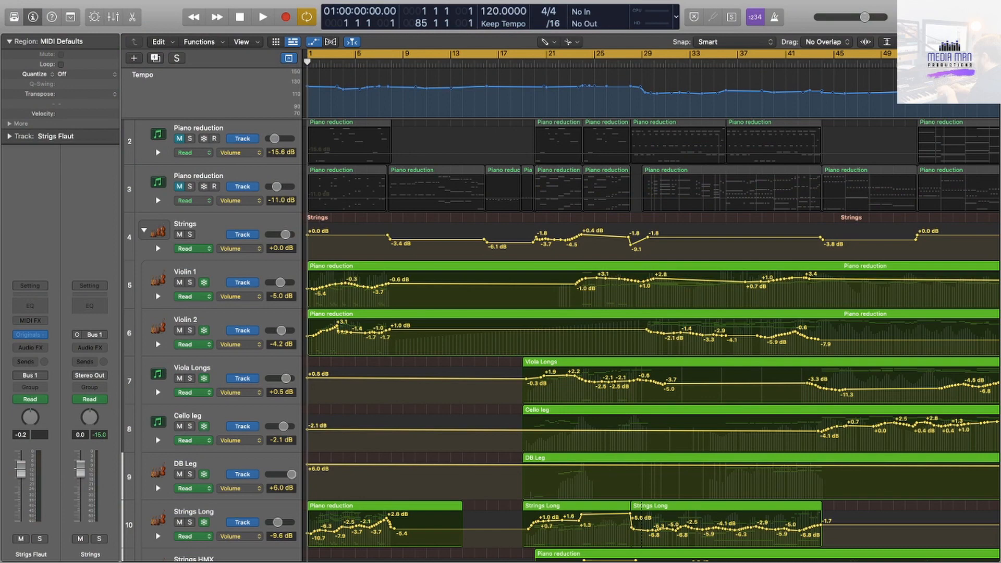
Solo all three Piano reduction tracks and turn off cycle mode
{"action": "scroll", "coordinate": [521, 292], "scroll_direction": "up", "scroll_amount": 3}
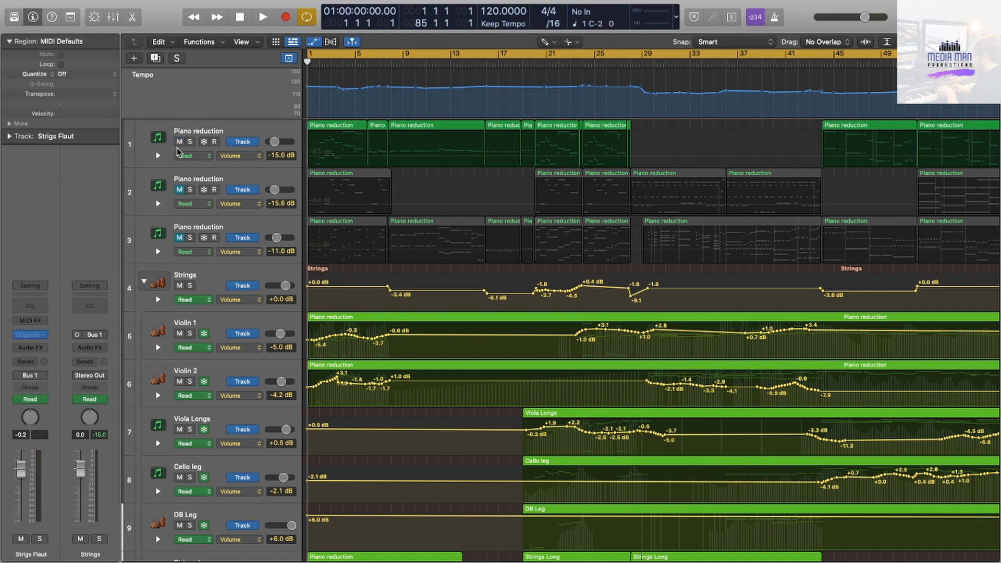
{"action": "left_click", "coordinate": [190, 142]}
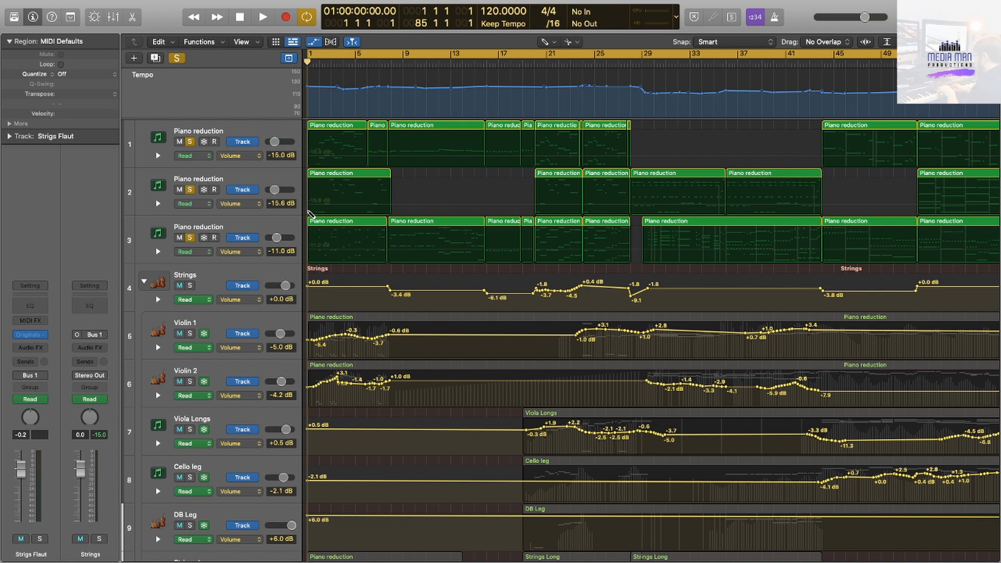
{"action": "key", "text": "c"}
Play the soloed piano reduction from the start of the piece and stop around bar 10
{"action": "key", "text": "space"}
{"action": "key", "text": "space"}
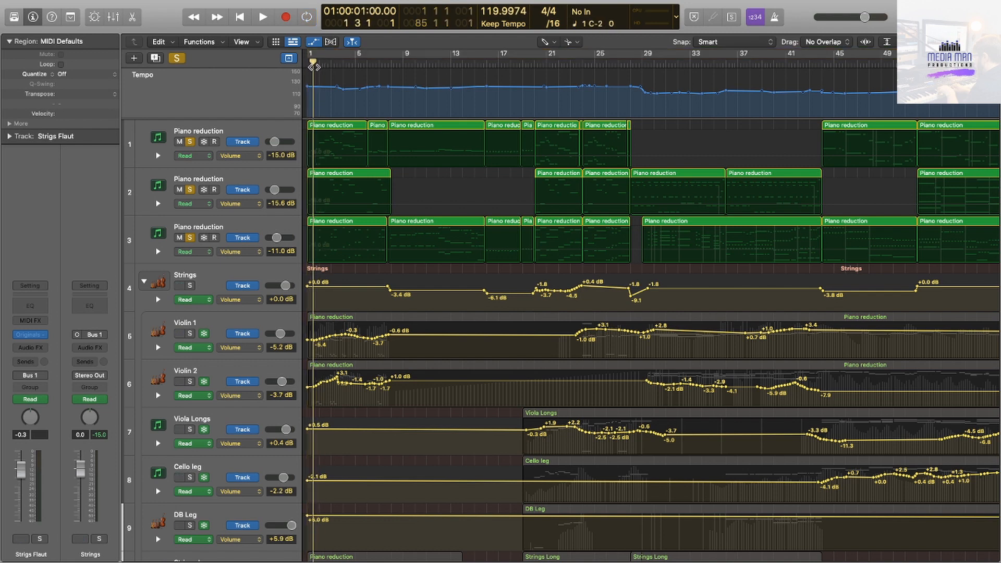
{"action": "key", "text": "space"}
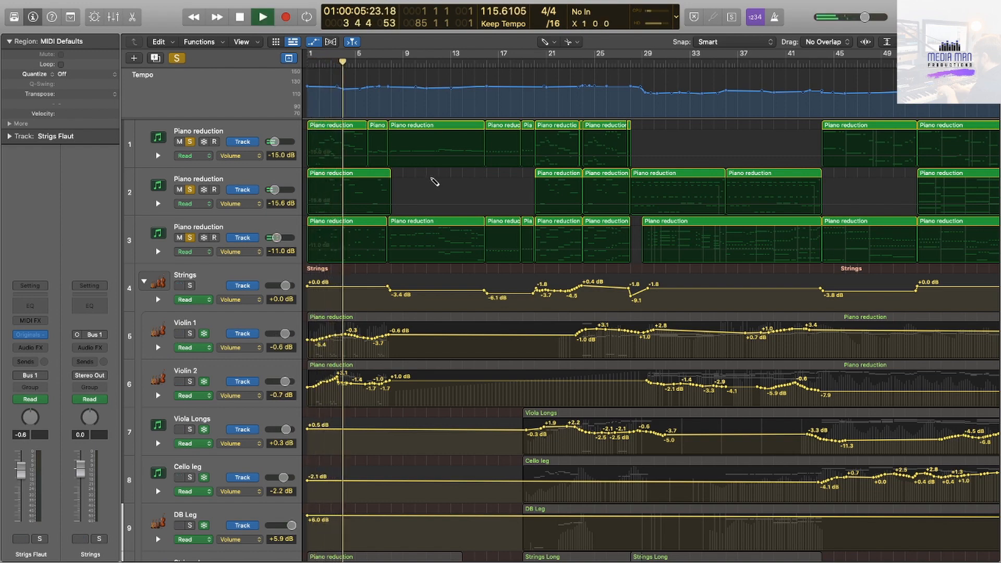
{"action": "key", "text": "ctrl+Right"}
{"action": "key", "text": "ctrl+Left"}
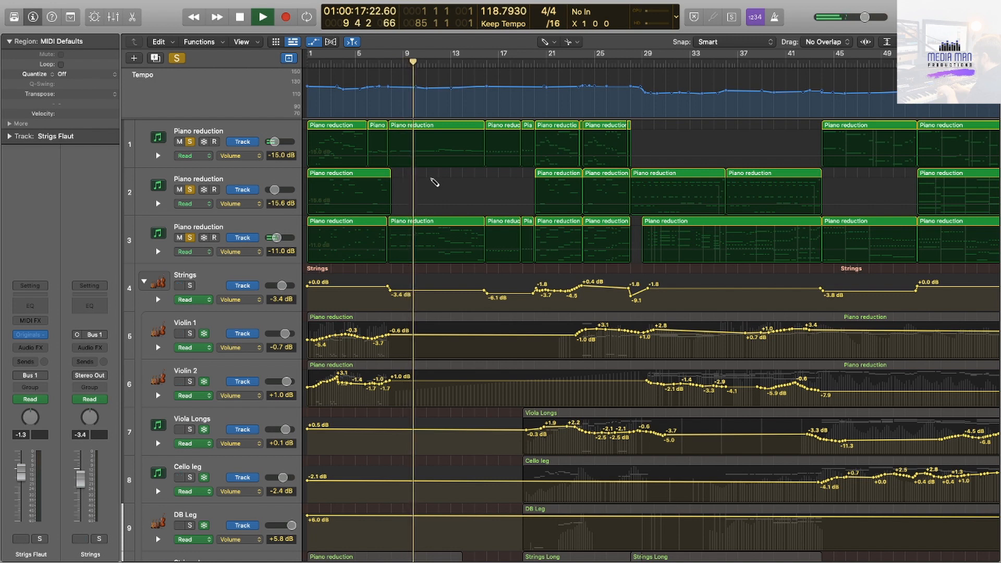
{"action": "key", "text": "space"}
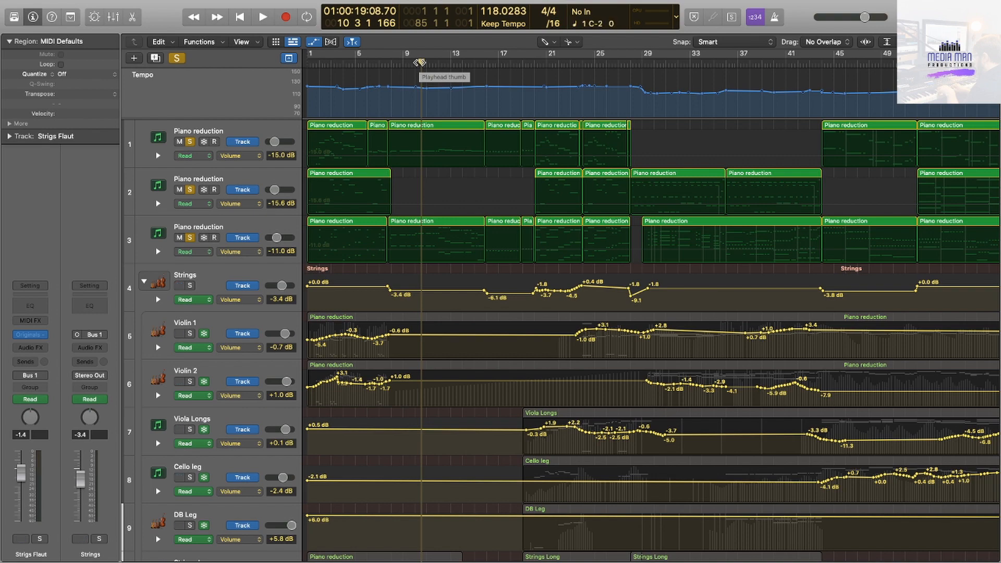
Move the playhead to bar 20 and play the soloed piano section until about the end of bar 23
{"action": "scroll", "coordinate": [561, 202], "scroll_direction": "right", "scroll_amount": 2}
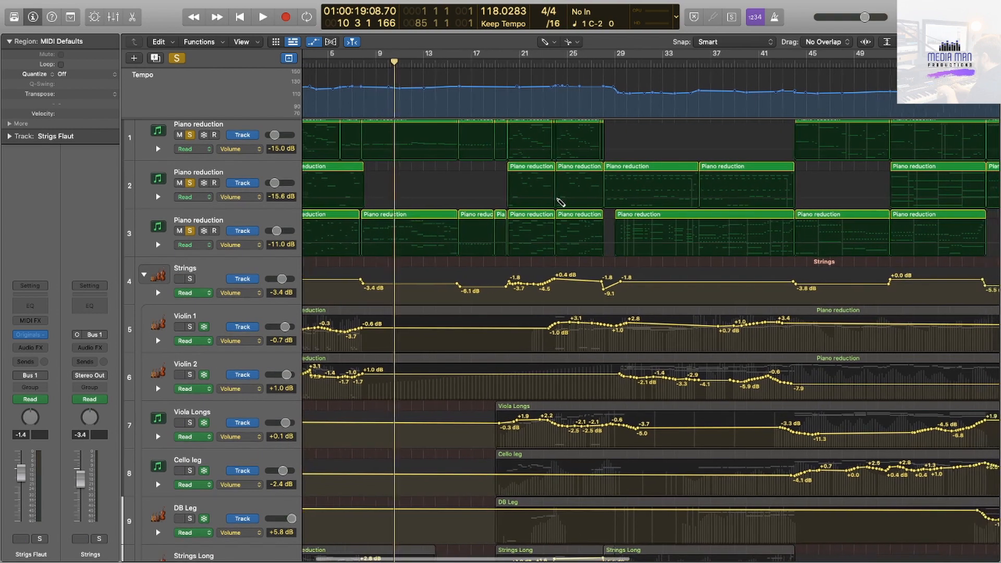
{"action": "left_click_drag", "start_coordinate": [483, 63], "coordinate": [492, 62]}
{"action": "scroll", "coordinate": [650, 339], "scroll_direction": "down", "scroll_amount": 1}
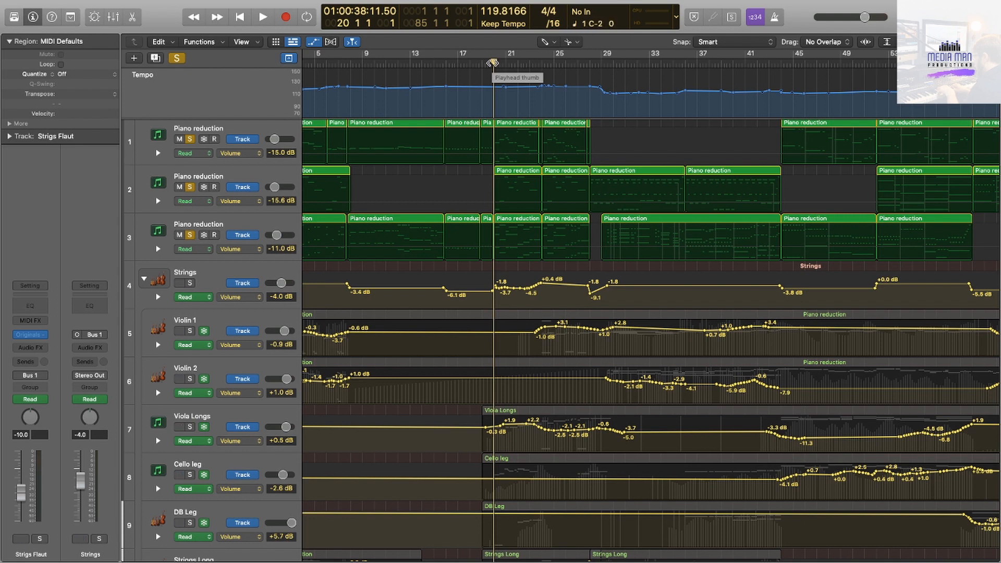
{"action": "key", "text": "space"}
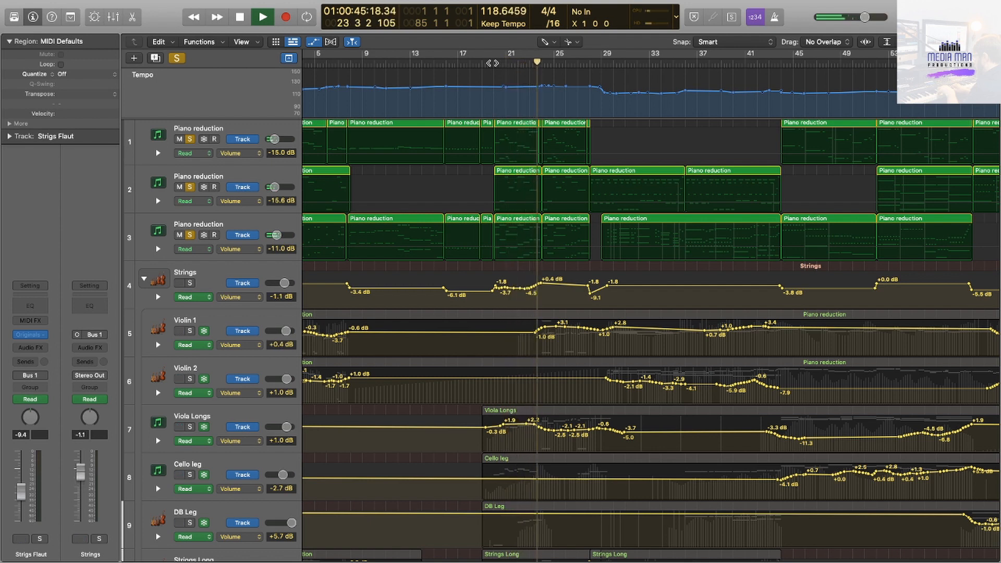
{"action": "key", "text": "space"}
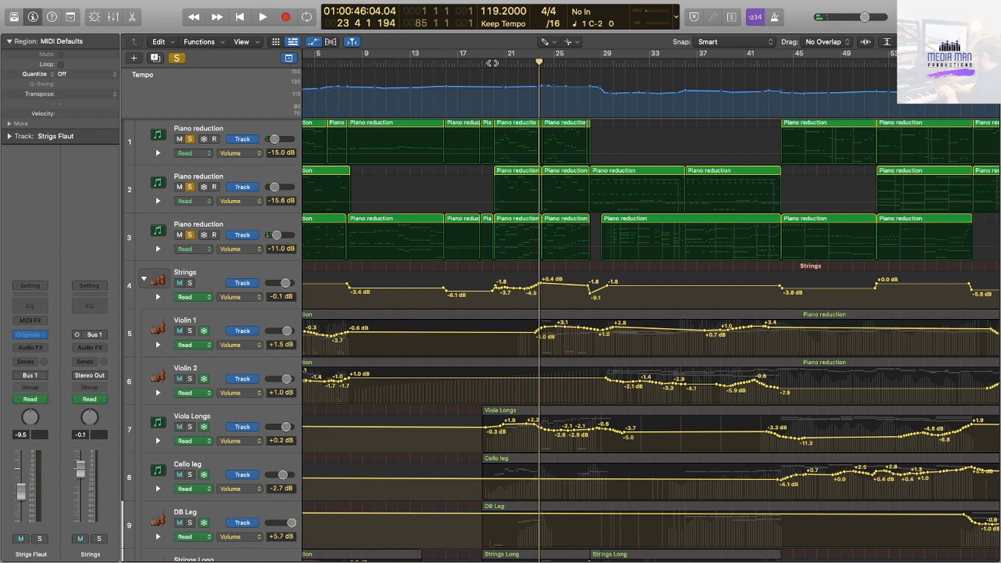
Move the playhead to bar 28 and play the soloed piano section until bar 36
{"action": "left_click_drag", "start_coordinate": [593, 61], "coordinate": [590, 71]}
{"action": "scroll", "coordinate": [625, 134], "scroll_direction": "left", "scroll_amount": 2}
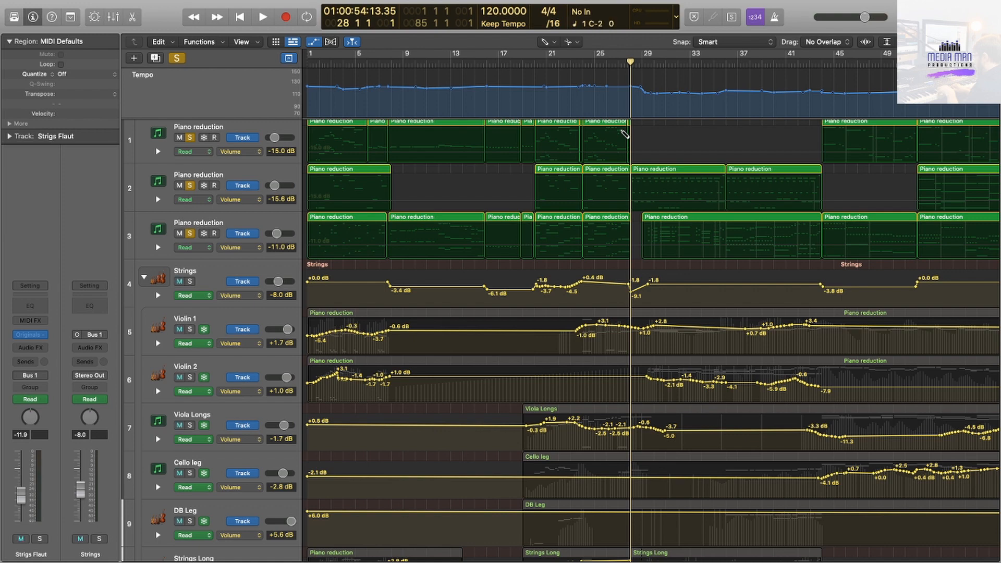
{"action": "scroll", "coordinate": [652, 138], "scroll_direction": "right", "scroll_amount": 5}
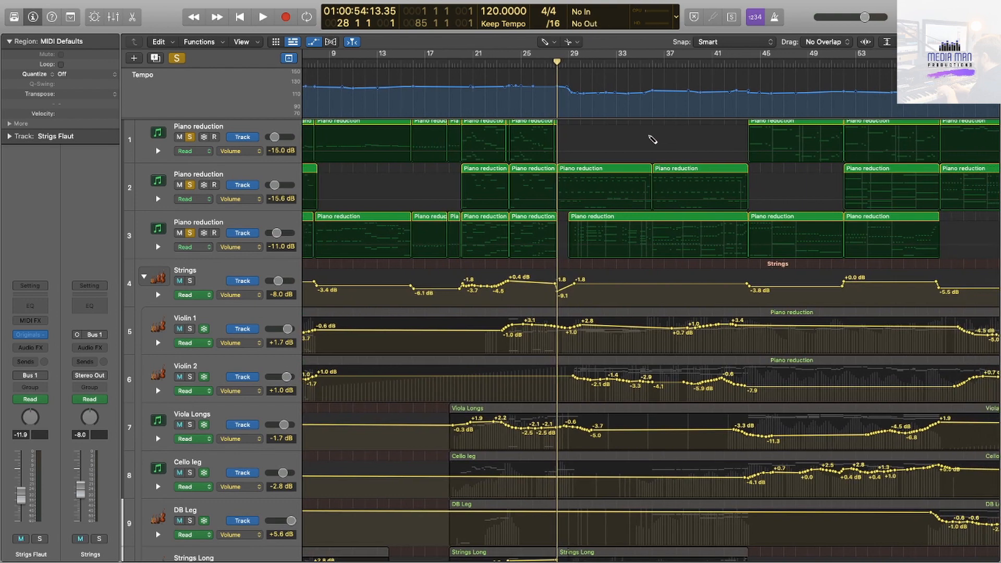
{"action": "scroll", "coordinate": [652, 138], "scroll_direction": "right", "scroll_amount": 2}
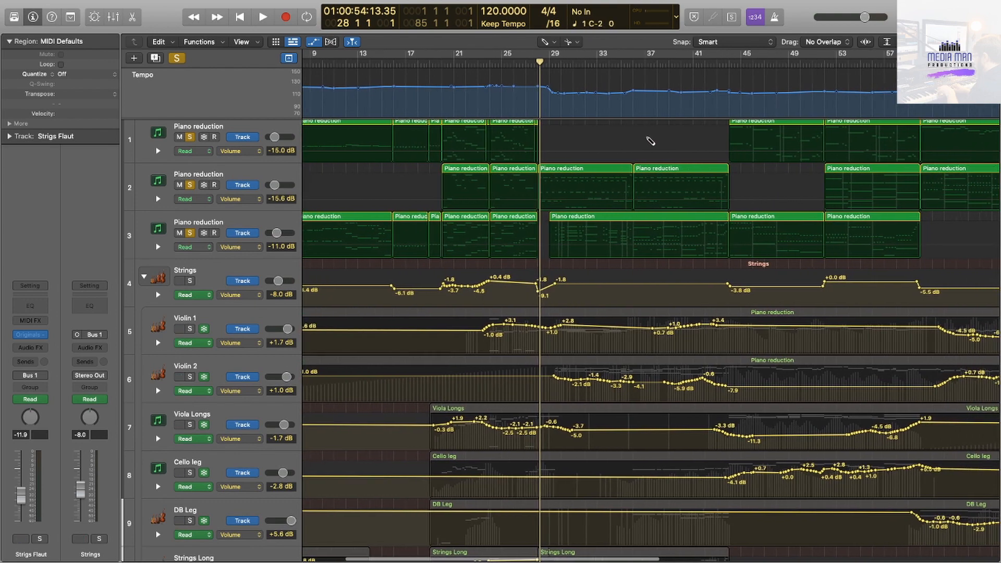
{"action": "key", "text": "space"}
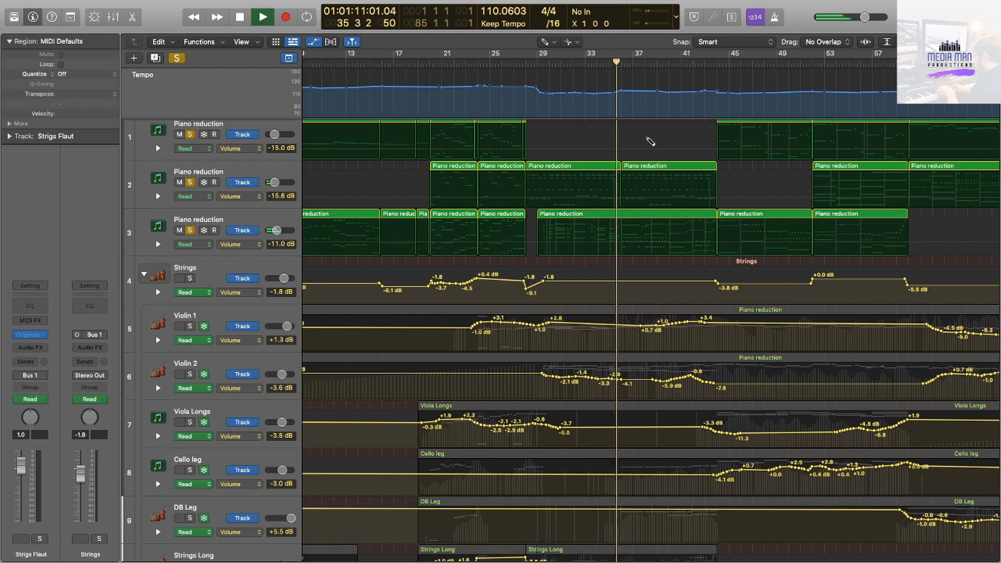
{"action": "key", "text": "space"}
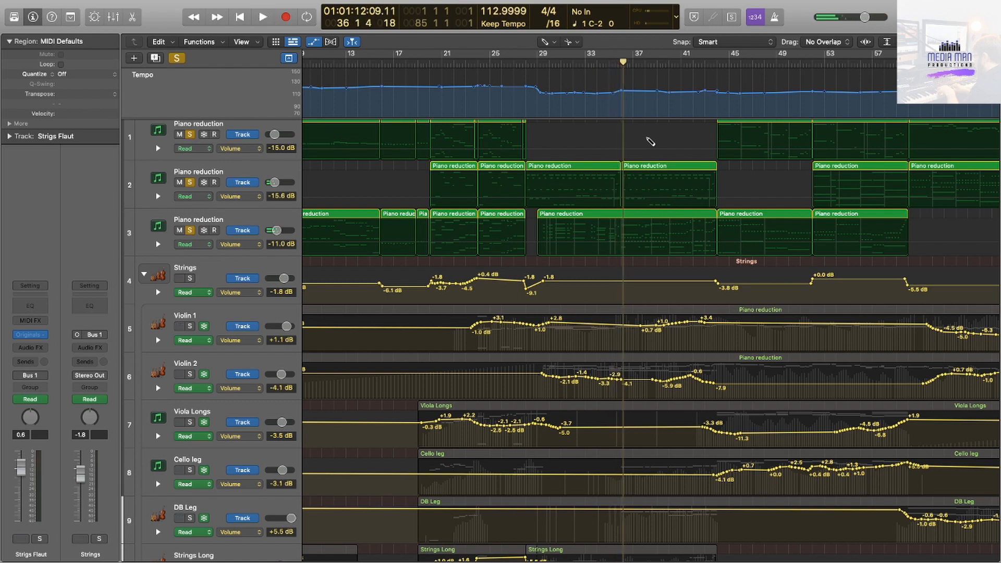
Move the playhead to bar 44 and play the soloed piano section until about bar 55
{"action": "scroll", "coordinate": [671, 154], "scroll_direction": "right", "scroll_amount": 3}
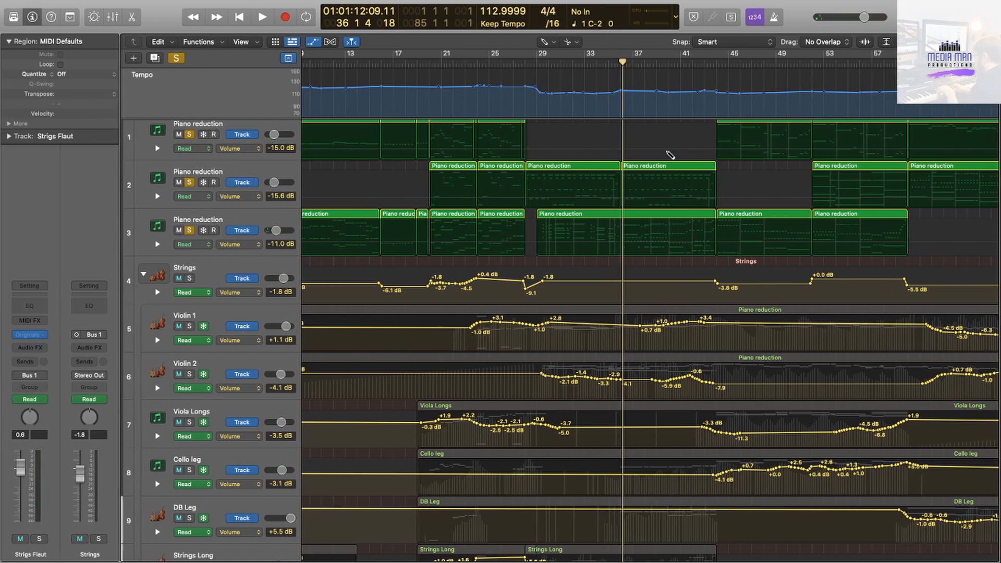
{"action": "scroll", "coordinate": [664, 161], "scroll_direction": "right", "scroll_amount": 4}
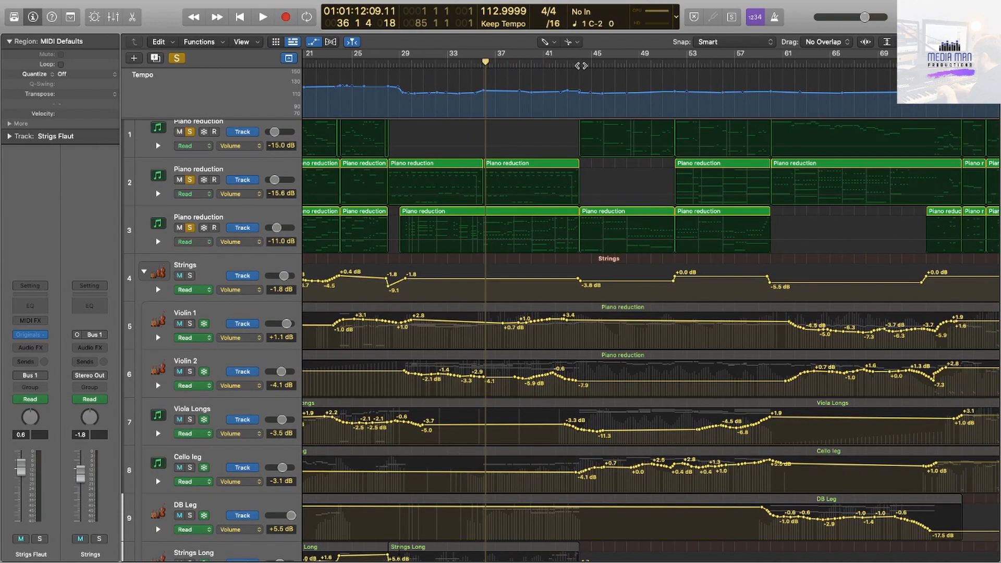
{"action": "left_click", "coordinate": [581, 66]}
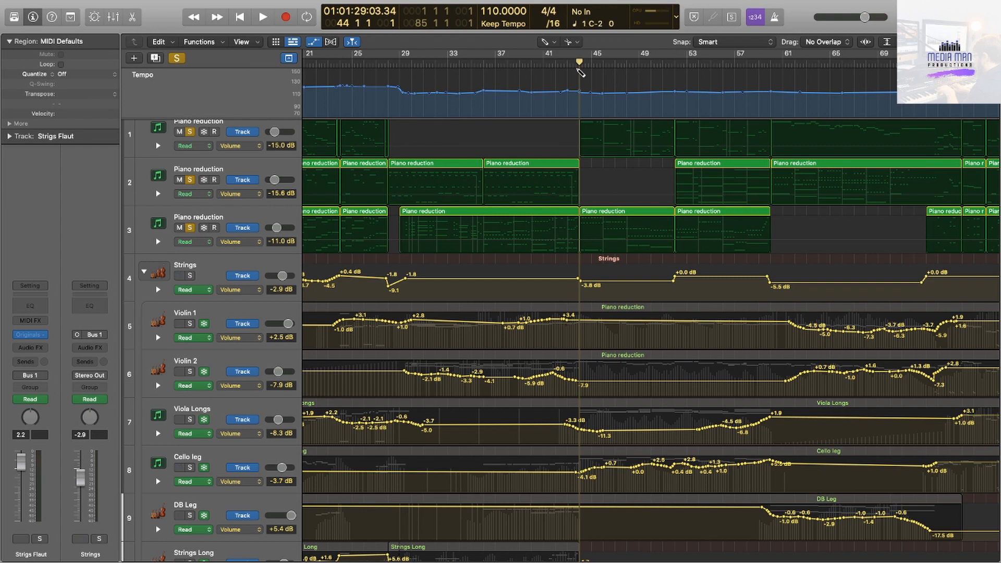
{"action": "scroll", "coordinate": [575, 137], "scroll_direction": "right", "scroll_amount": 1}
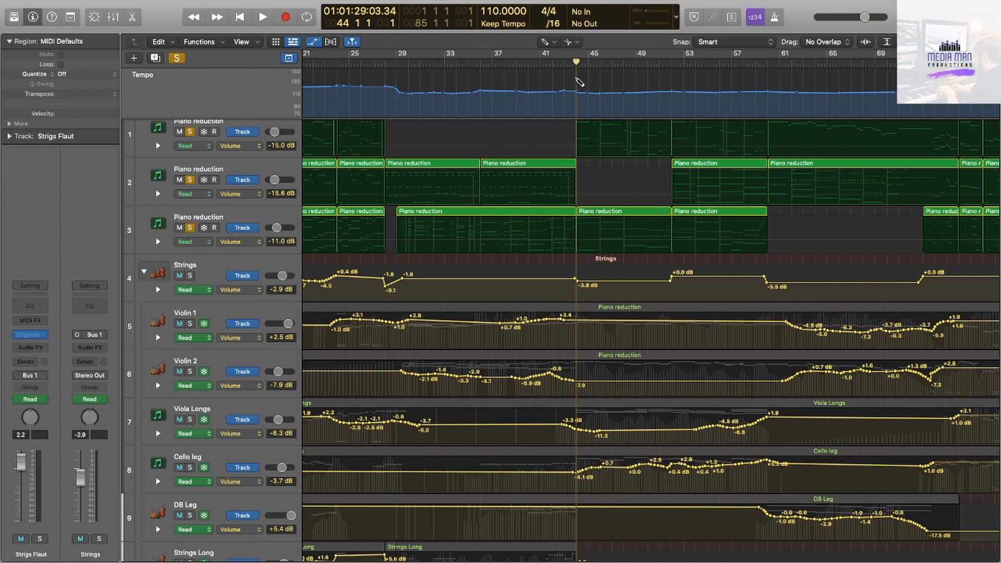
{"action": "key", "text": "space"}
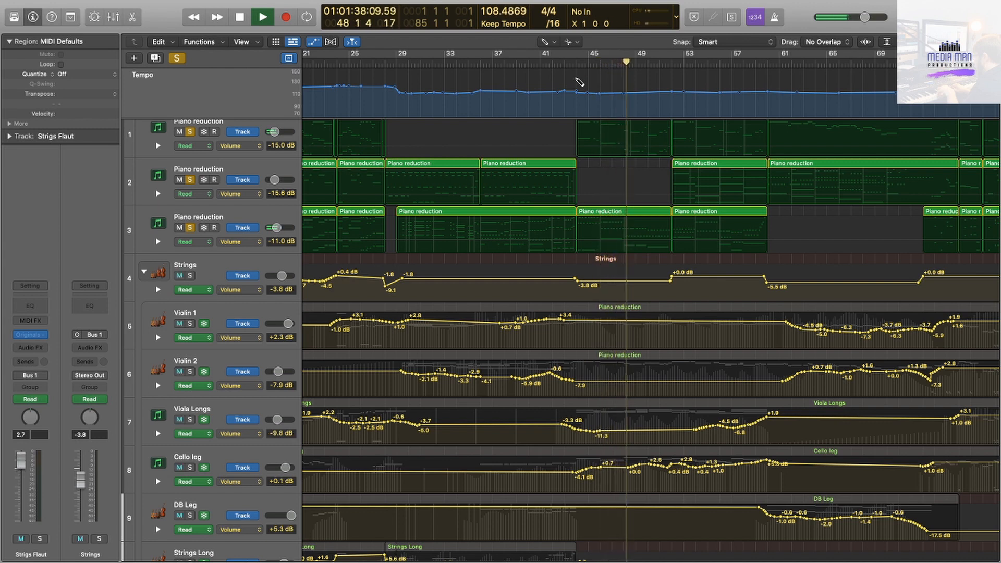
{"action": "scroll", "coordinate": [618, 130], "scroll_direction": "right", "scroll_amount": 3}
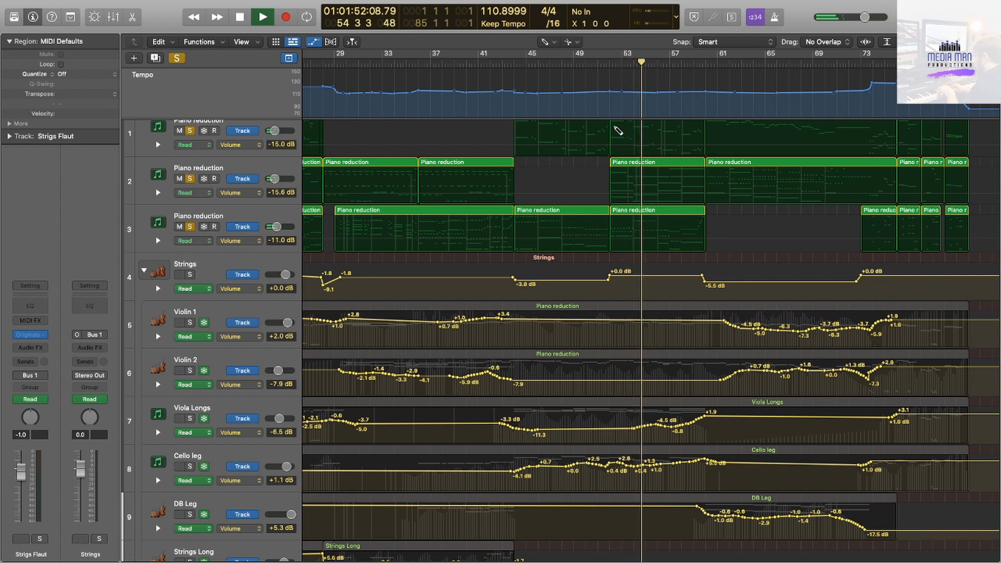
{"action": "key", "text": "space"}
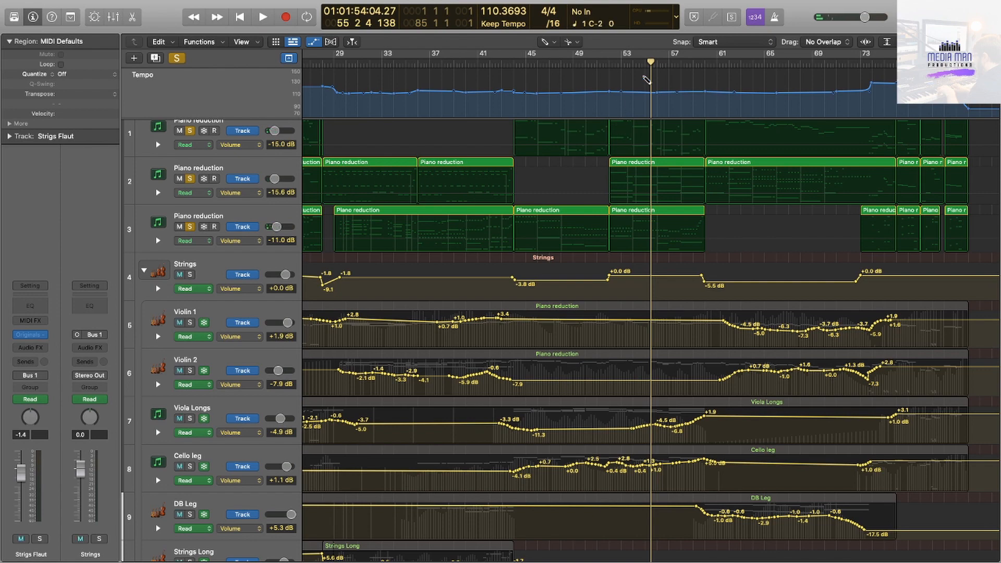
Move the playhead to bar 60 and play the soloed piano ending until about bar 77
{"action": "scroll", "coordinate": [661, 177], "scroll_direction": "up", "scroll_amount": 1}
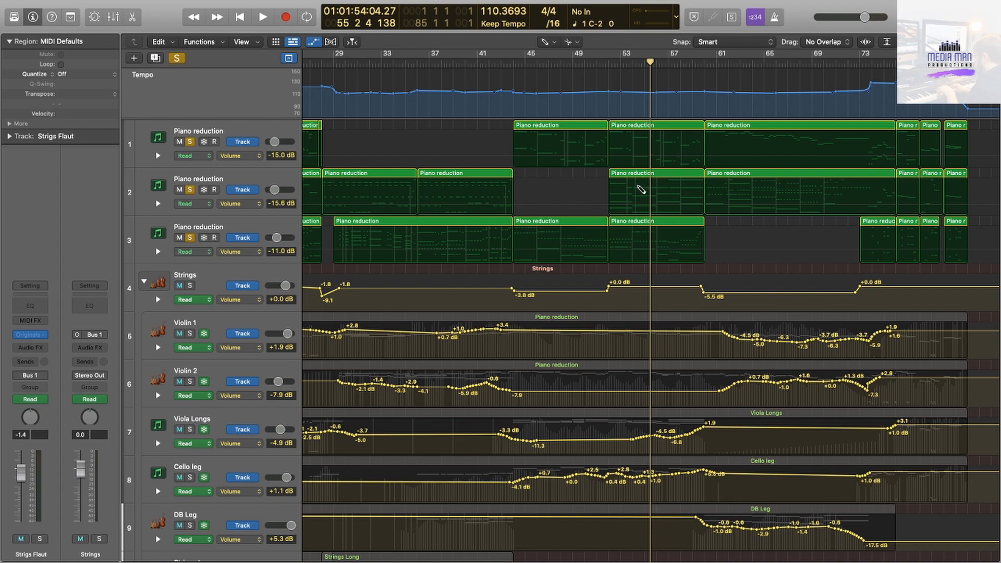
{"action": "scroll", "coordinate": [641, 189], "scroll_direction": "right", "scroll_amount": 5}
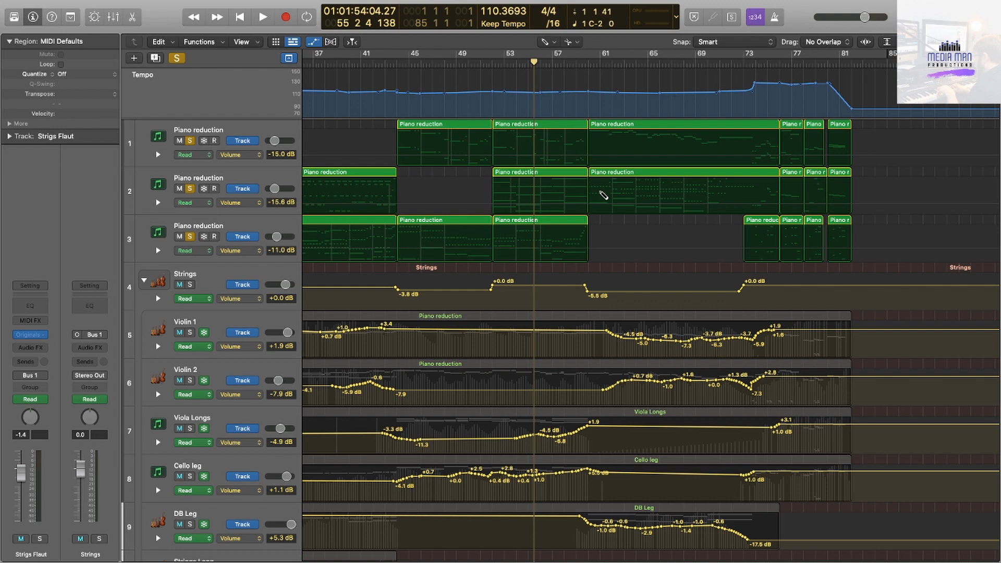
{"action": "left_click", "coordinate": [588, 63]}
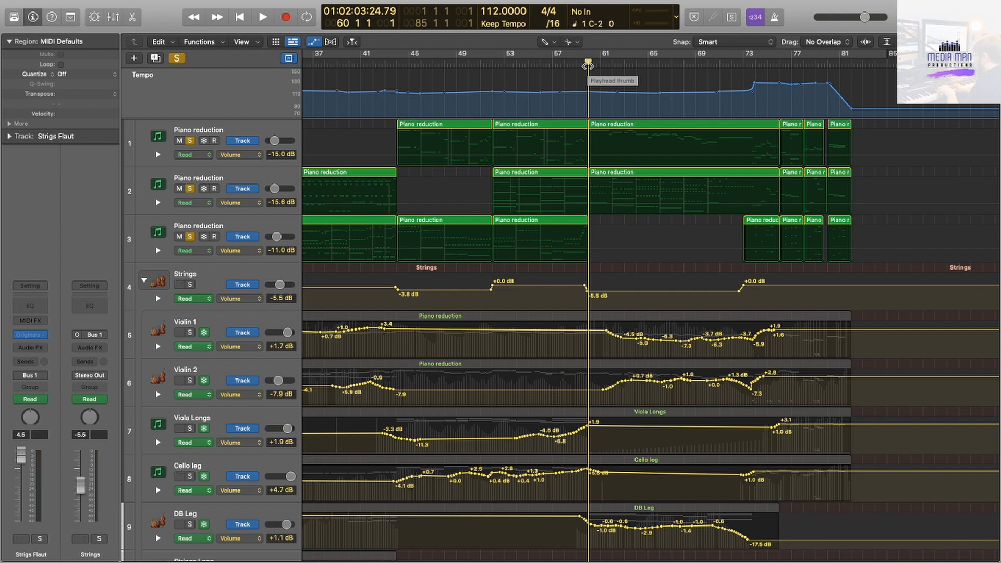
{"action": "key", "text": "space"}
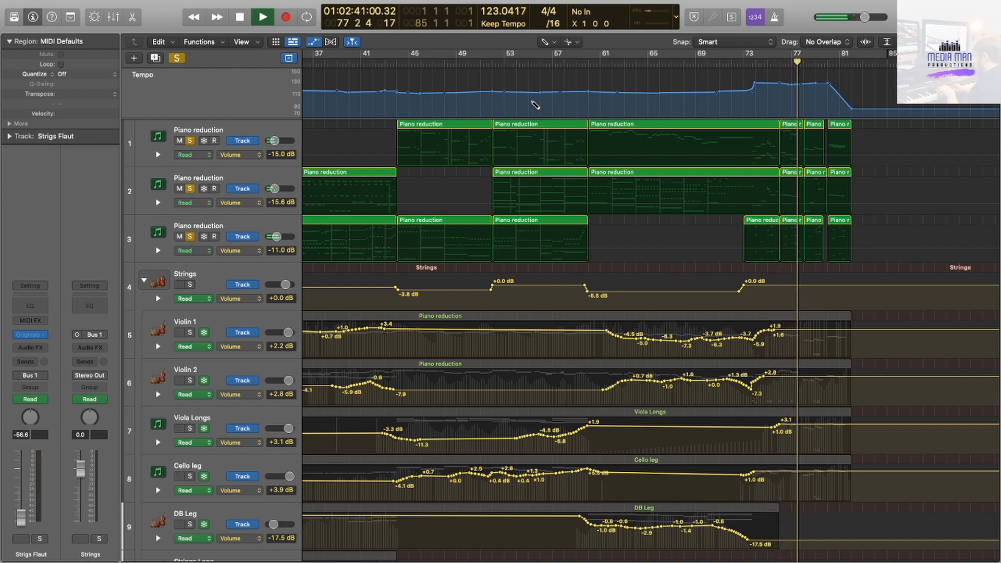
{"action": "key", "text": "space"}
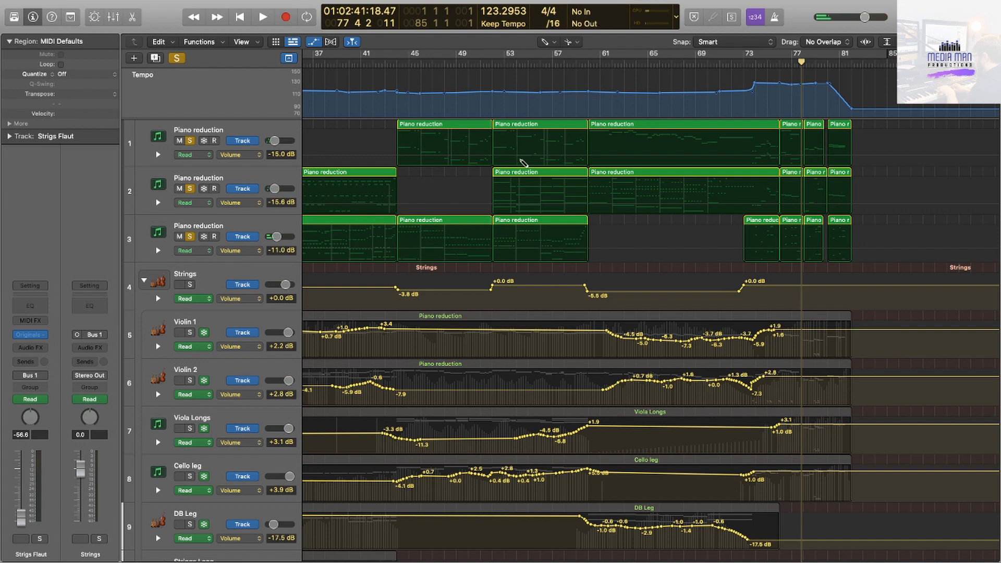
Turn off solo on the three Piano reduction tracks and mute all three
{"action": "scroll", "coordinate": [523, 163], "scroll_direction": "down", "scroll_amount": 1}
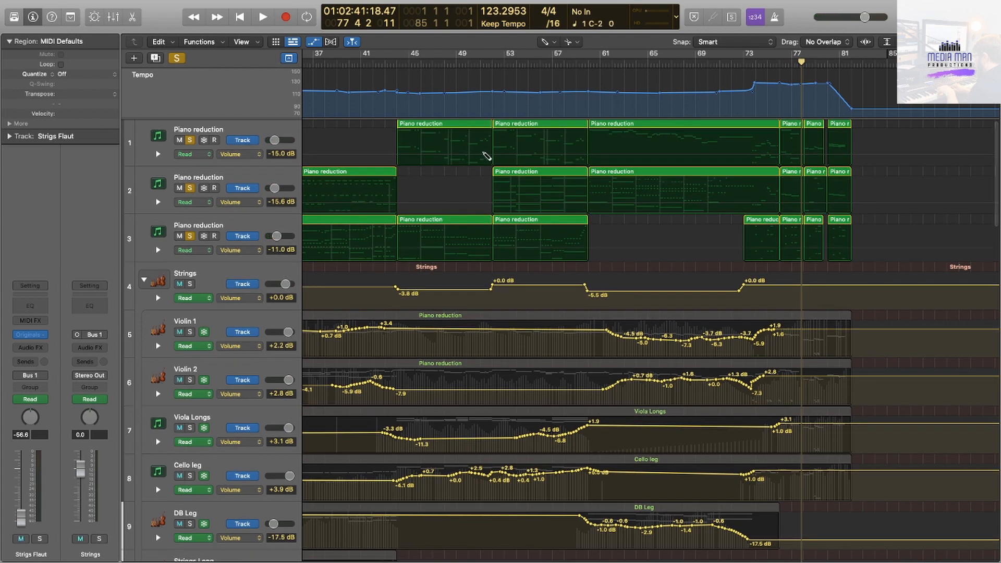
{"action": "scroll", "coordinate": [487, 156], "scroll_direction": "left", "scroll_amount": 5}
{"action": "scroll", "coordinate": [486, 155], "scroll_direction": "down", "scroll_amount": 10}
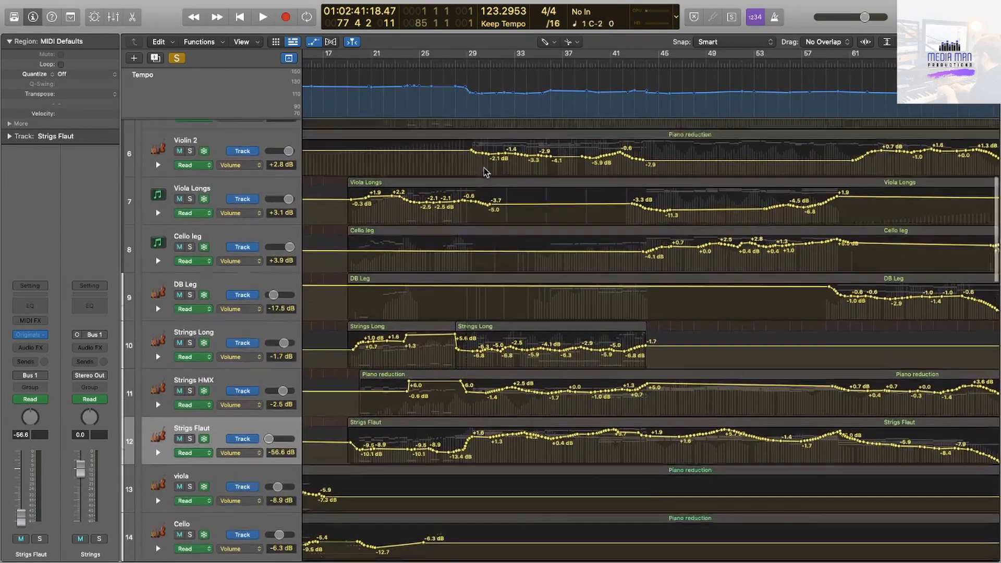
{"action": "scroll", "coordinate": [485, 172], "scroll_direction": "up", "scroll_amount": 8}
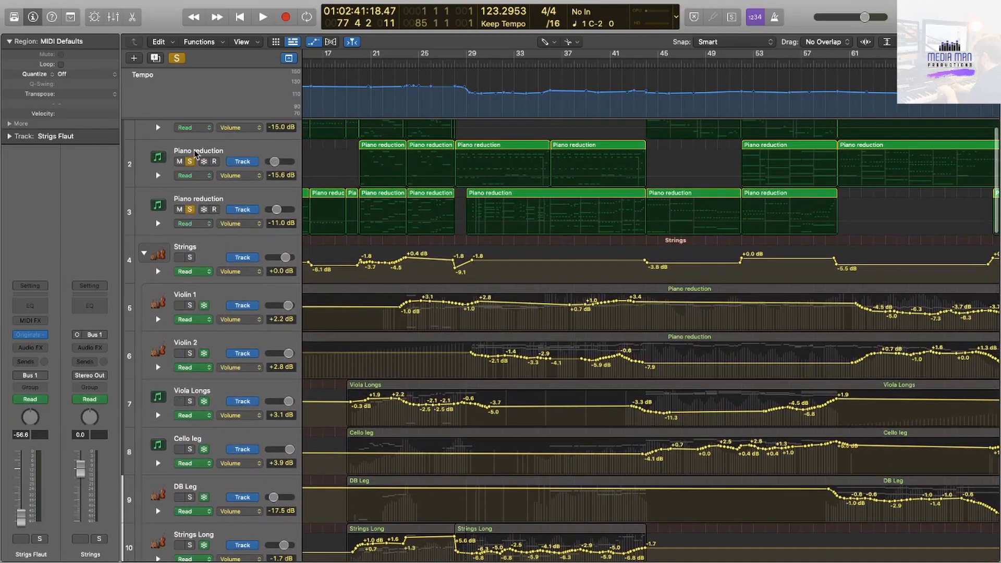
{"action": "scroll", "coordinate": [196, 153], "scroll_direction": "up", "scroll_amount": 1}
{"action": "left_click", "coordinate": [190, 141]}
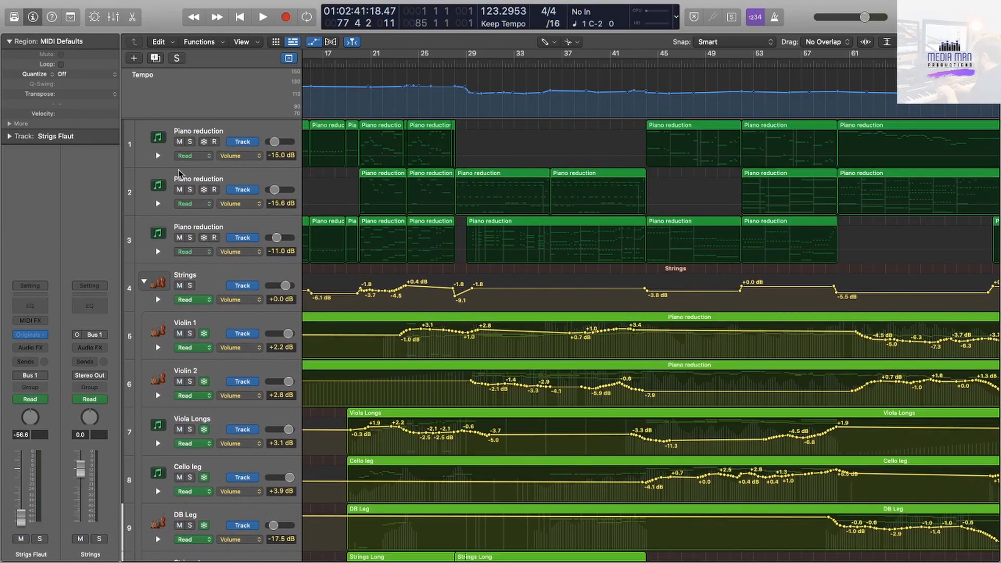
{"action": "left_click_drag", "start_coordinate": [177, 136], "coordinate": [185, 244]}
Turn on cycle mode and play the string arrangement from bar 1 with the piano reduction muted
{"action": "scroll", "coordinate": [323, 156], "scroll_direction": "left", "scroll_amount": 5}
{"action": "left_click", "coordinate": [358, 55]}
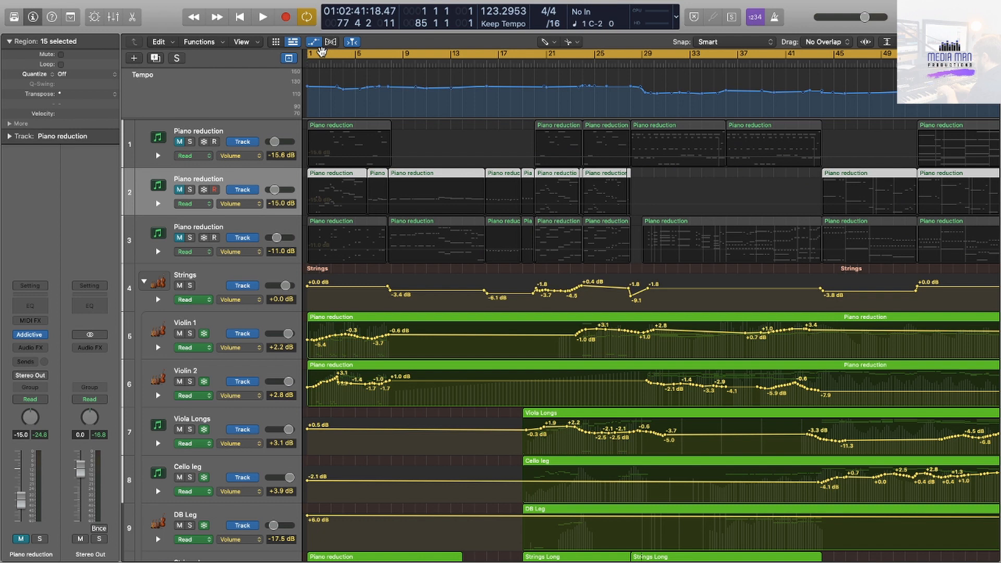
{"action": "key", "text": "space"}
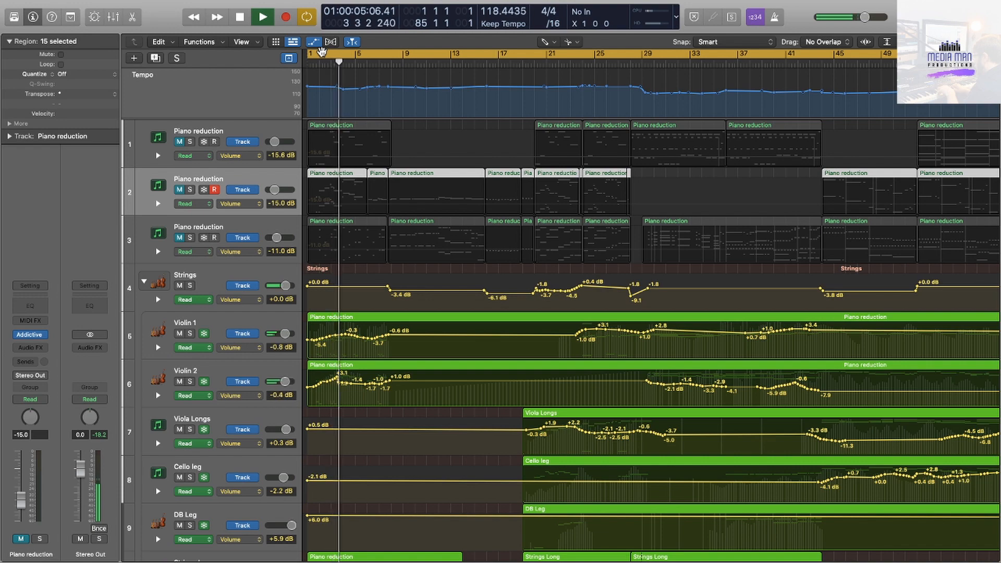
Bring the string tracks below the Strings stack into view during playback and hide the track automation
{"action": "scroll", "coordinate": [396, 172], "scroll_direction": "down", "scroll_amount": 8}
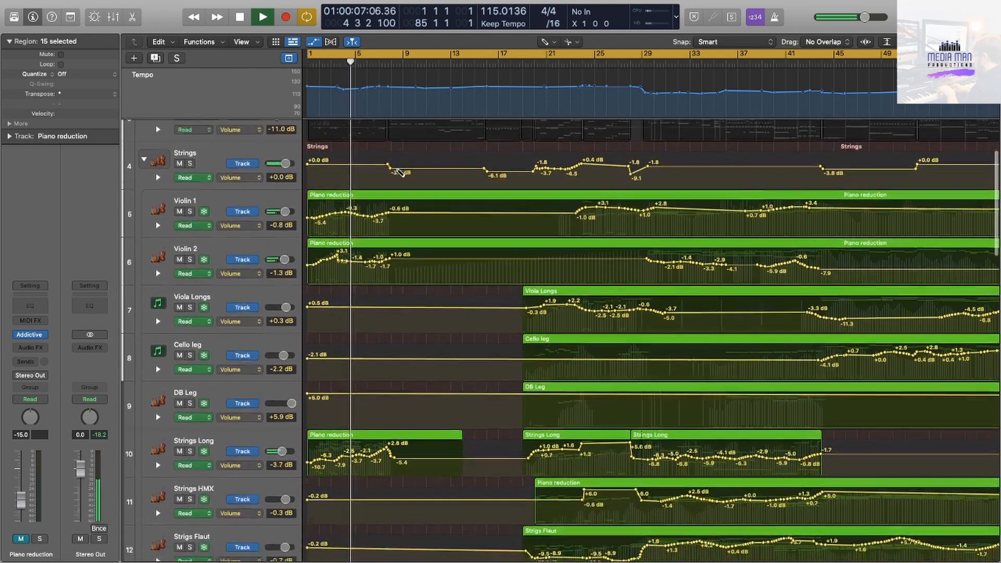
{"action": "scroll", "coordinate": [396, 172], "scroll_direction": "down", "scroll_amount": 1}
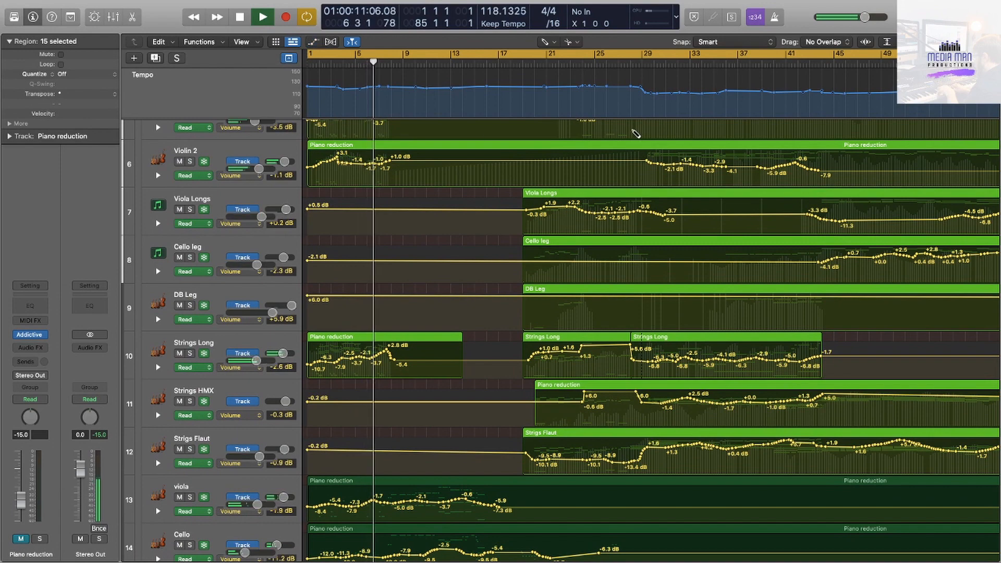
{"action": "key", "text": "a"}
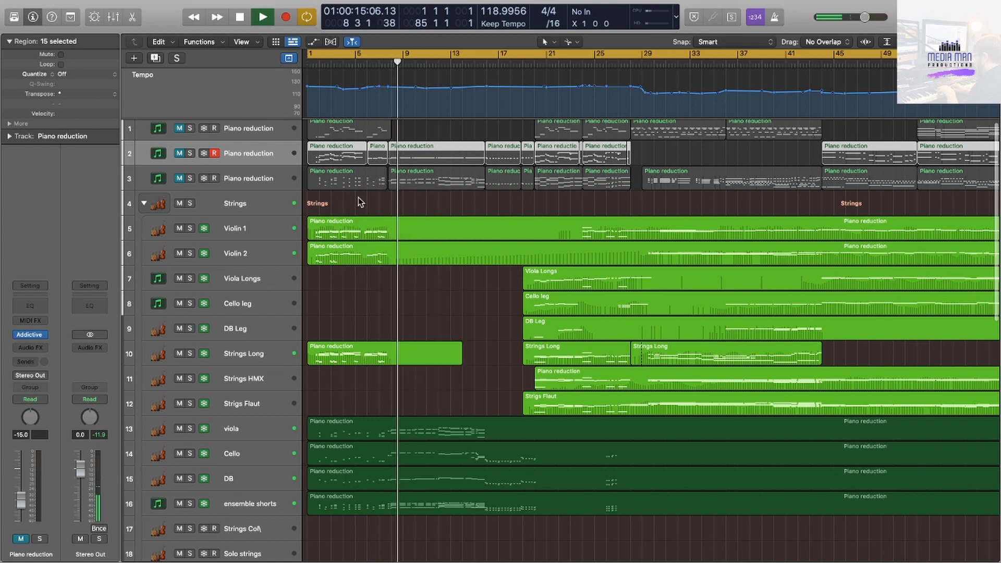
Select all regions from Violin 1 through ensemble shorts with the Pointer tool and open them together in the piano roll
{"action": "key", "text": "t"}
{"action": "key", "text": "t"}
{"action": "left_click_drag", "start_coordinate": [342, 206], "coordinate": [896, 503]}
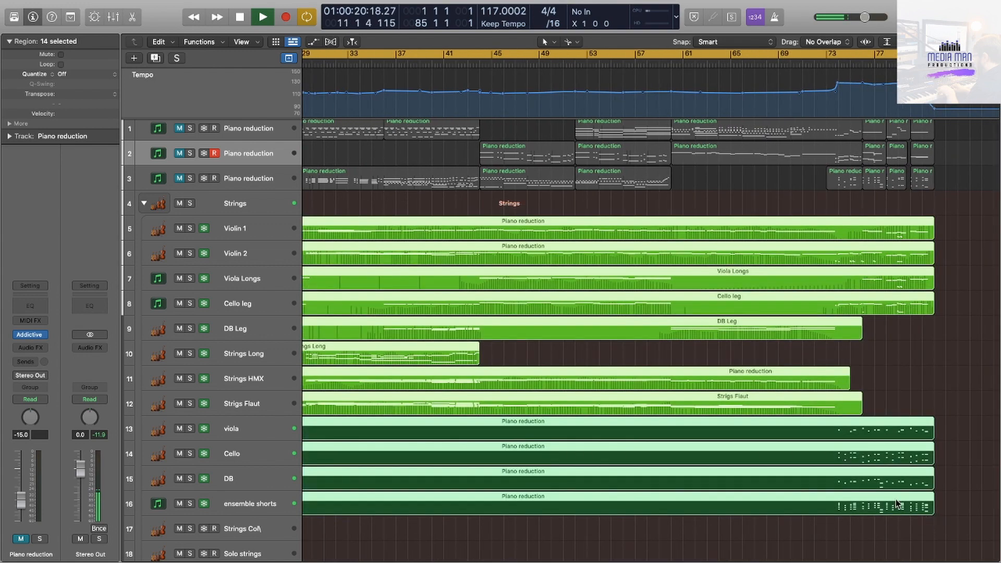
{"action": "double_click", "coordinate": [860, 485]}
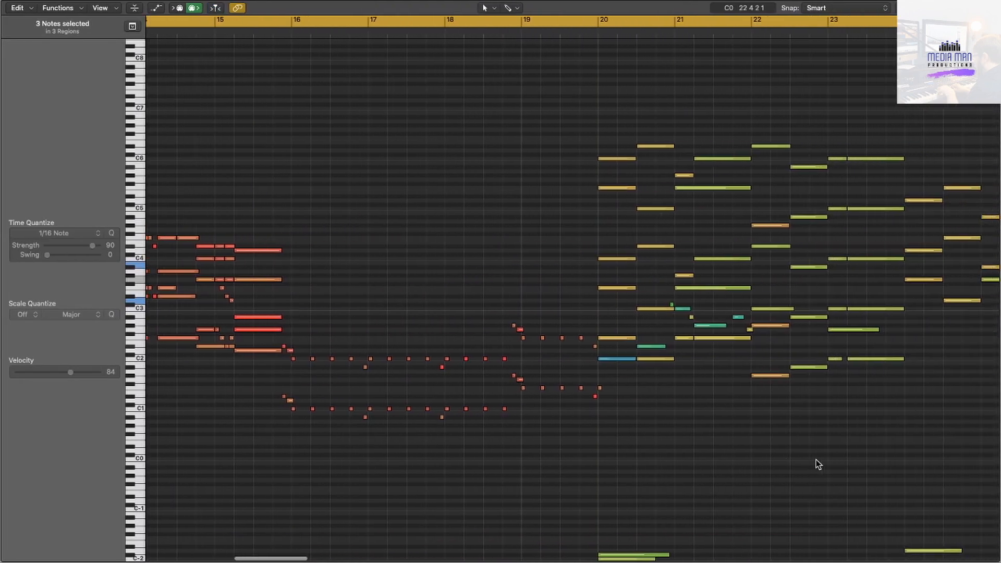
Follow the string notes in the piano roll during playback and display the regions' Modulation automation beneath them
{"action": "scroll", "coordinate": [816, 459], "scroll_direction": "left", "scroll_amount": 5}
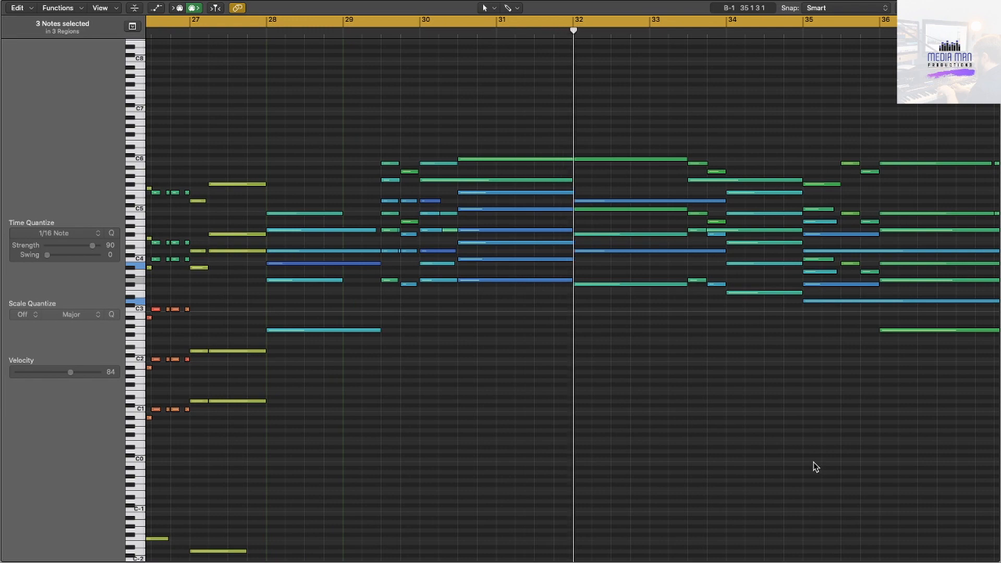
{"action": "key", "text": "a"}
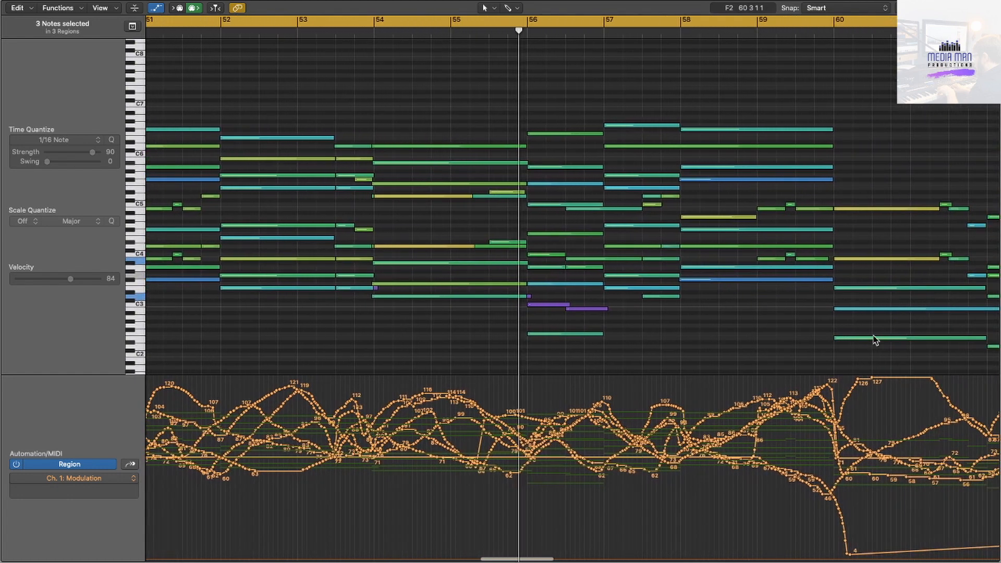
{"action": "mouse_move", "coordinate": [874, 340]}
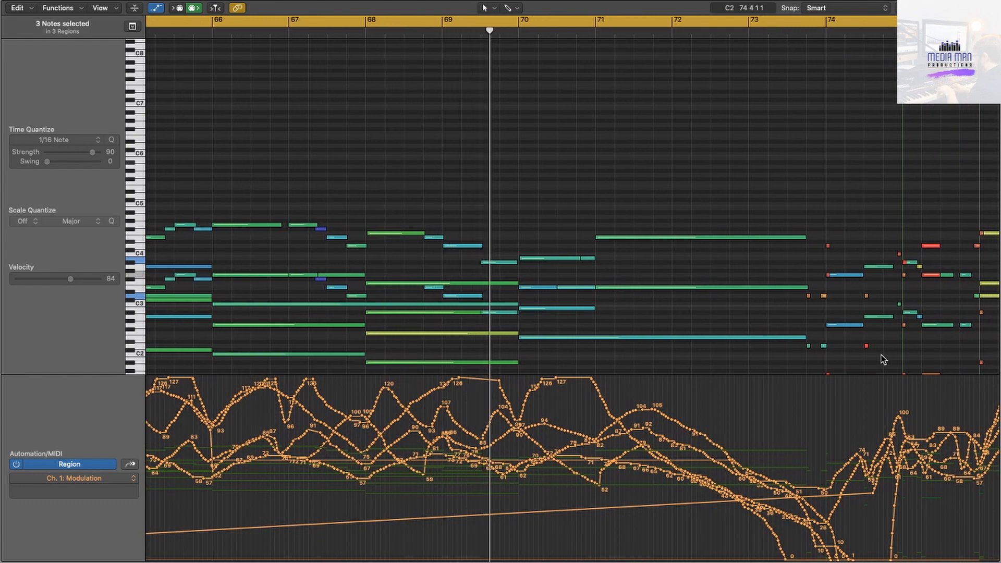
{"action": "scroll", "coordinate": [789, 334], "scroll_direction": "down", "scroll_amount": 3}
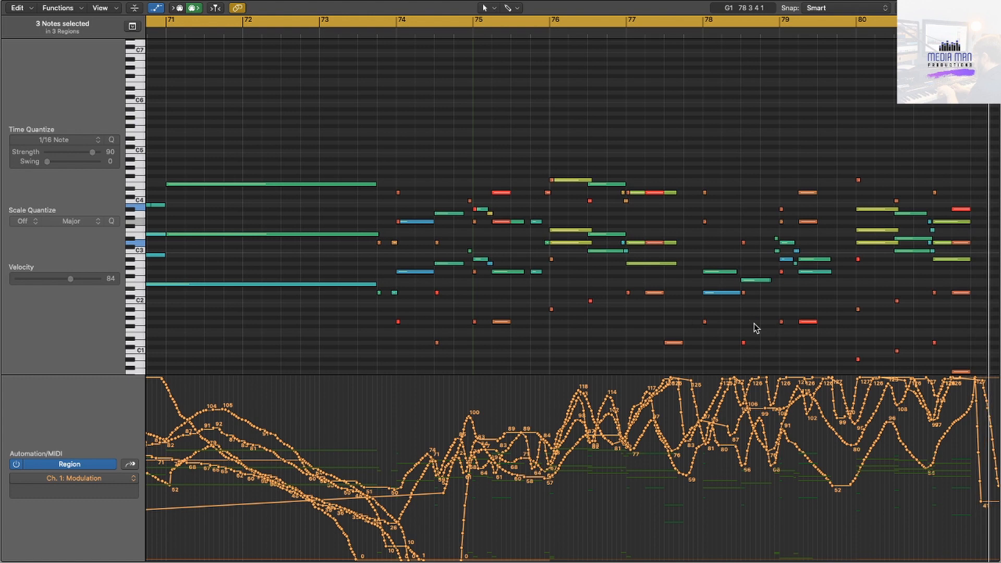
Examine the strings' modulation curves from the ending back to around bar 60
{"action": "scroll", "coordinate": [707, 501], "scroll_direction": "left", "scroll_amount": 15}
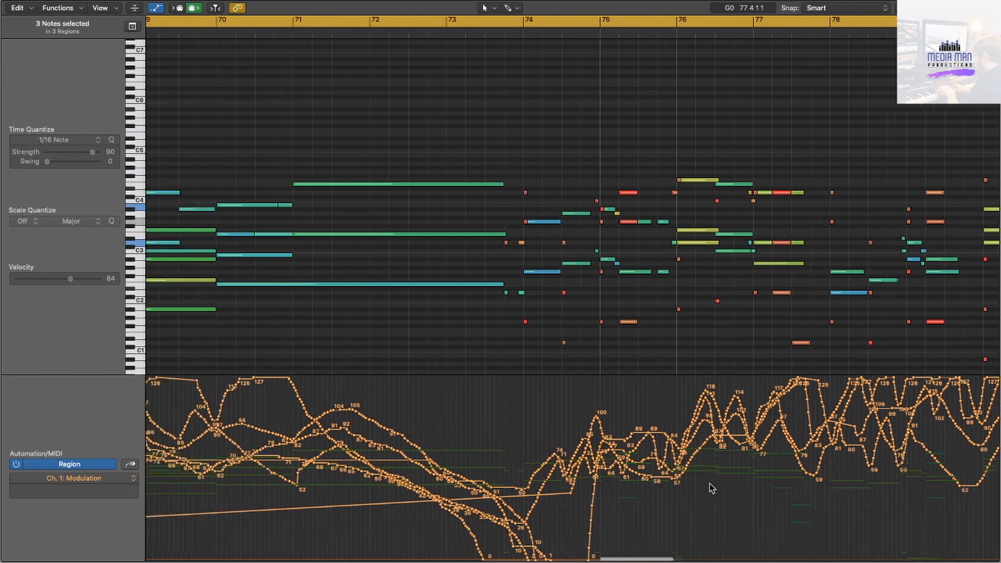
{"action": "scroll", "coordinate": [704, 487], "scroll_direction": "left", "scroll_amount": 8}
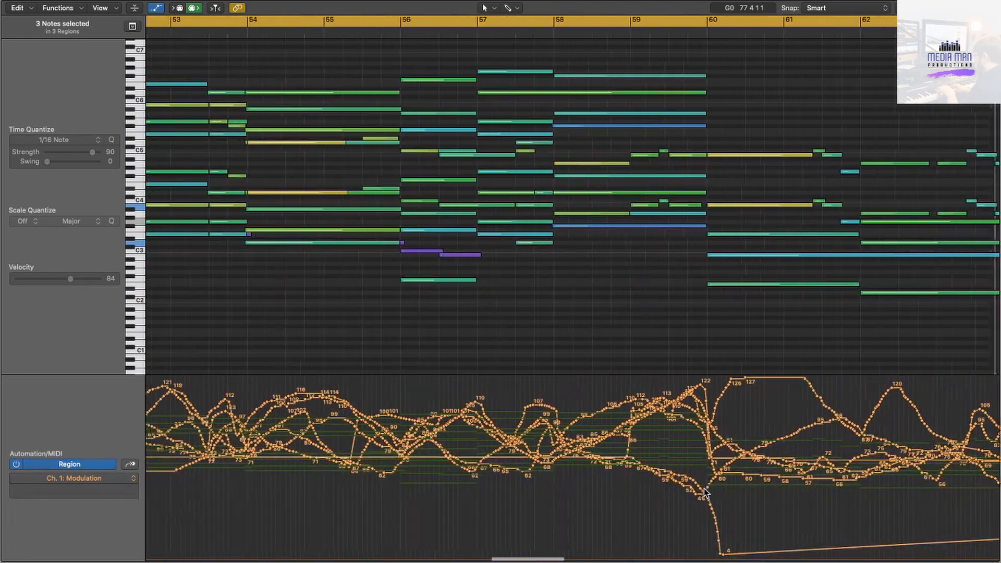
{"action": "scroll", "coordinate": [707, 492], "scroll_direction": "left", "scroll_amount": 2}
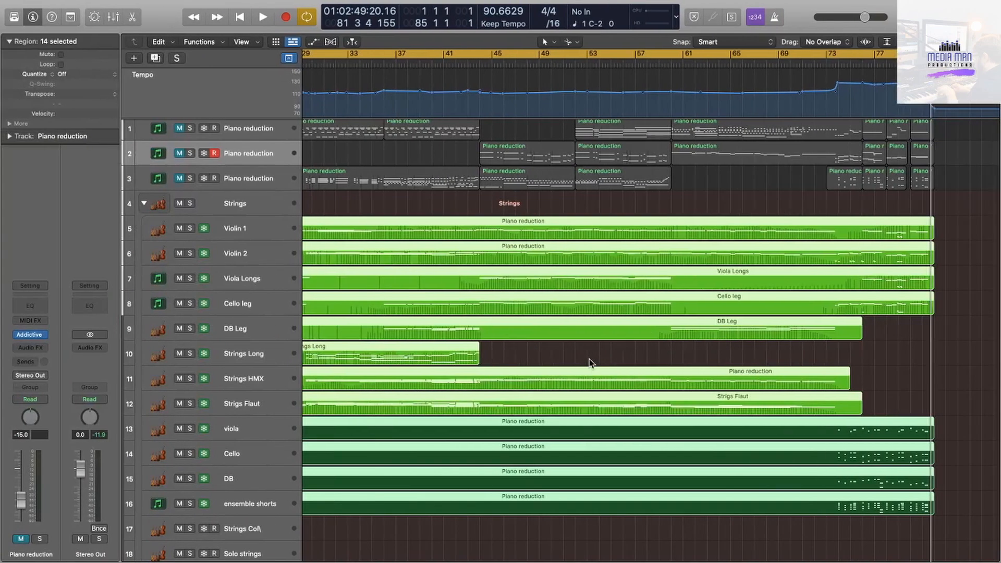
Deselect all string regions and return to the earlier bars of the arrangement
{"action": "left_click", "coordinate": [612, 358]}
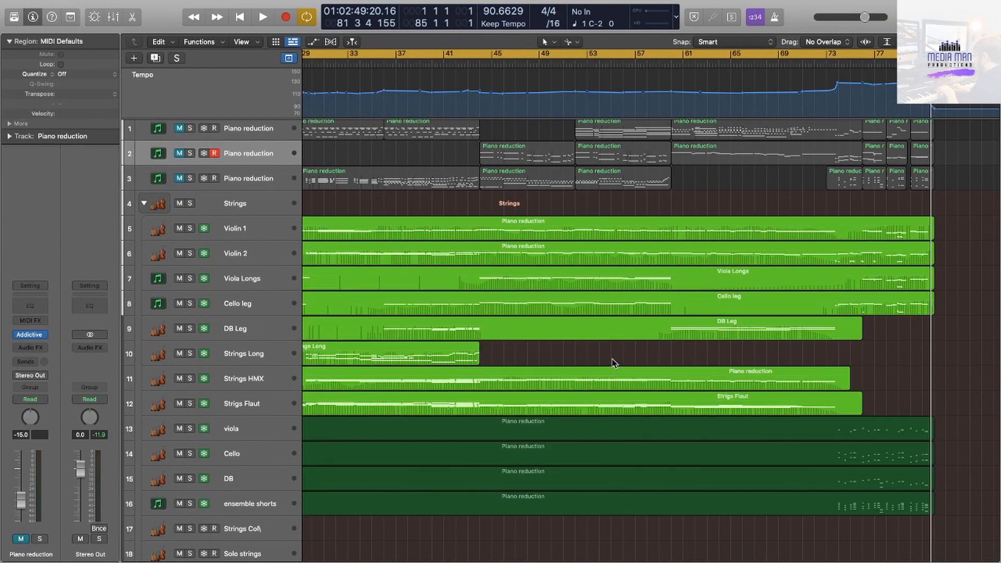
{"action": "scroll", "coordinate": [612, 358], "scroll_direction": "left", "scroll_amount": 10}
{"action": "scroll", "coordinate": [614, 359], "scroll_direction": "left", "scroll_amount": 4}
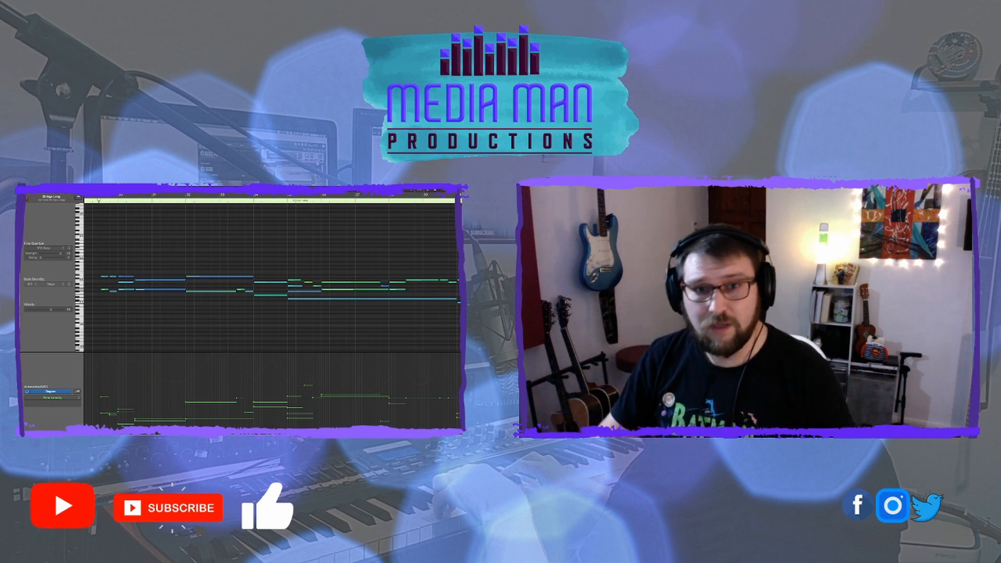
Switch from the piano roll back to the arrangement and select the third Piano reduction track
{"action": "key", "text": "ctrl+Left"}
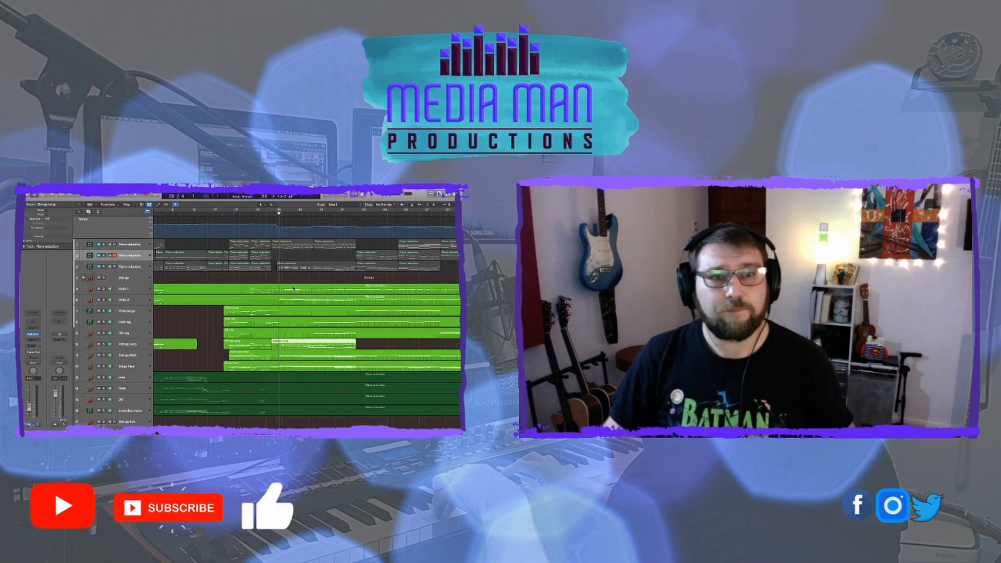
{"action": "left_click", "coordinate": [129, 267]}
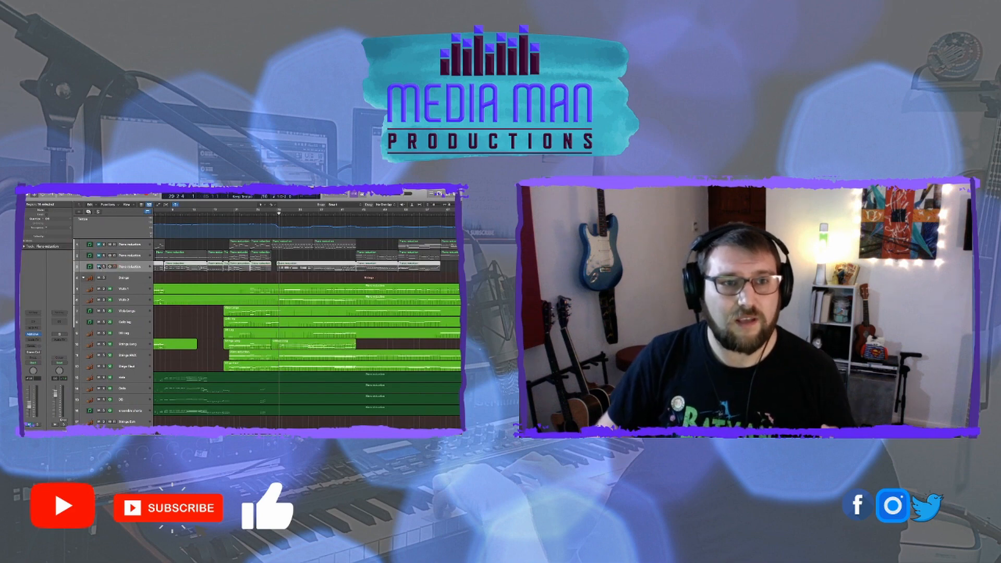